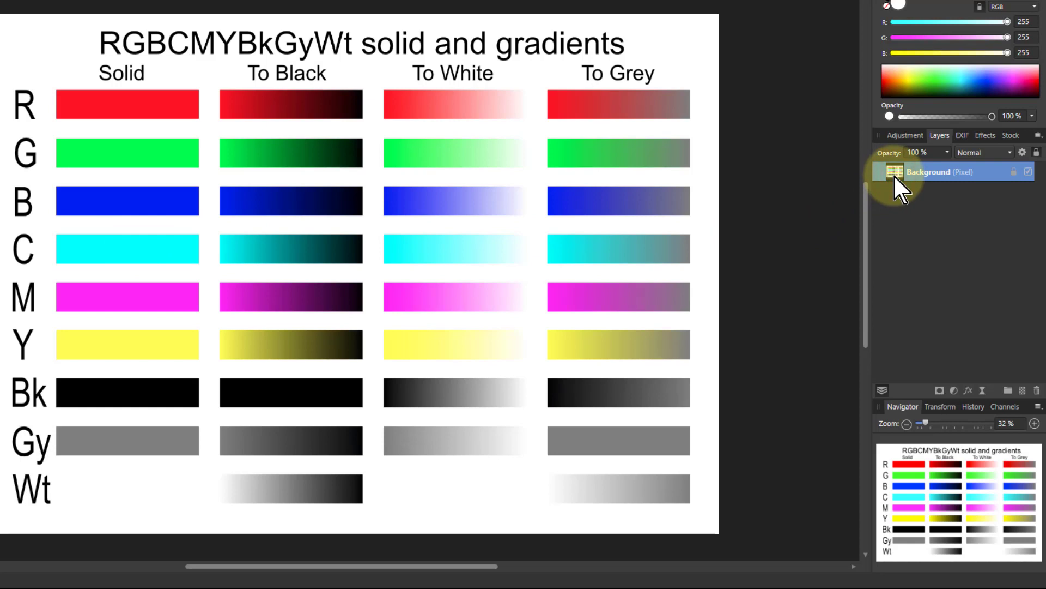
# Duplicate the Background layer and merge a -100% Vibrance saturation adjustment into the copy to make it greyscale
pyautogui.hotkey('ctrl', 'j')
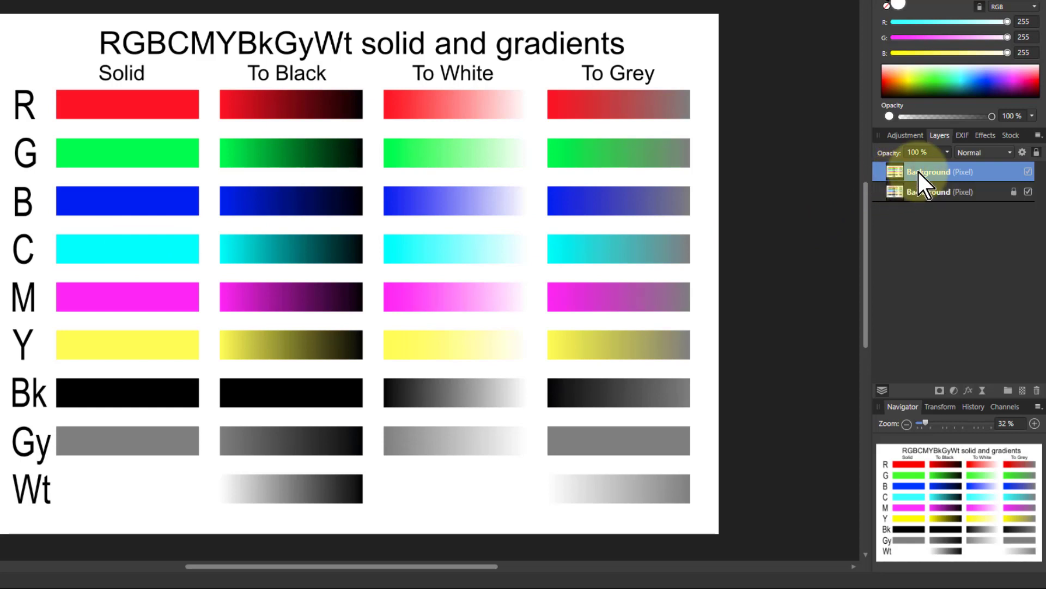
pyautogui.click(953, 392)
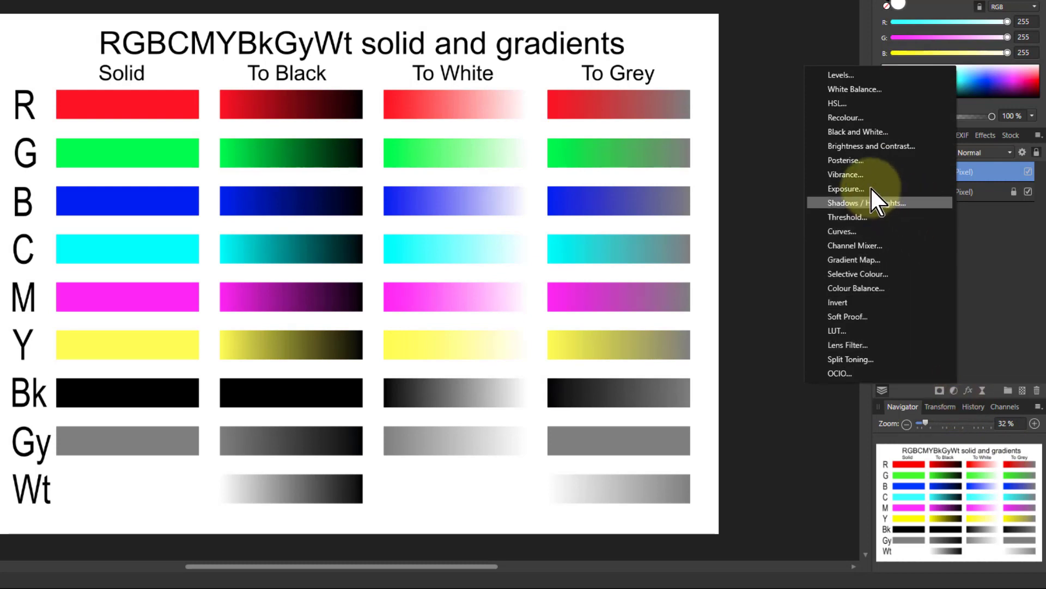
pyautogui.click(856, 174)
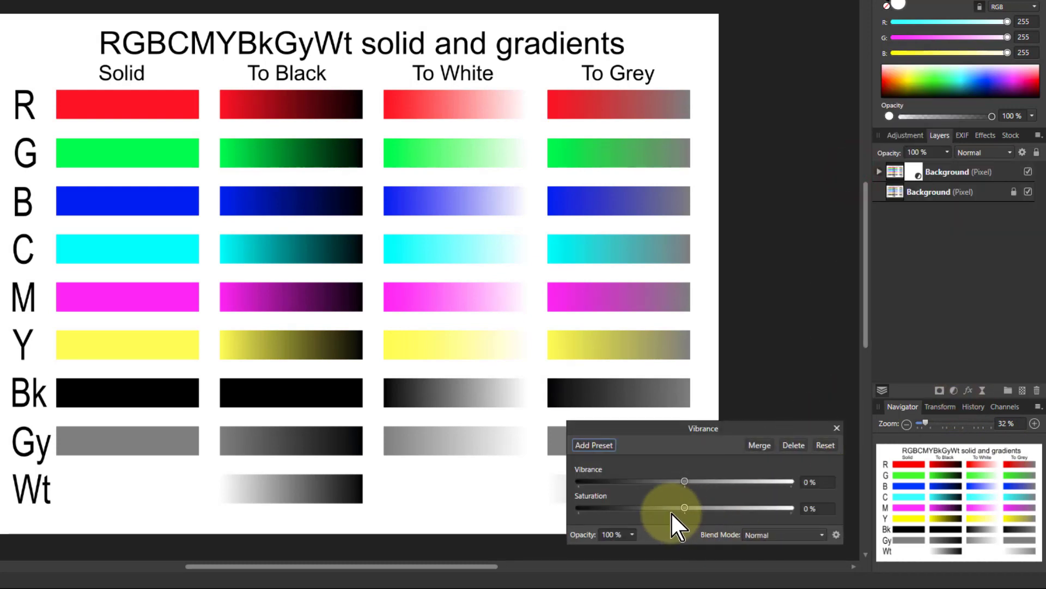
pyautogui.moveTo(684, 508); pyautogui.dragTo(525, 512)
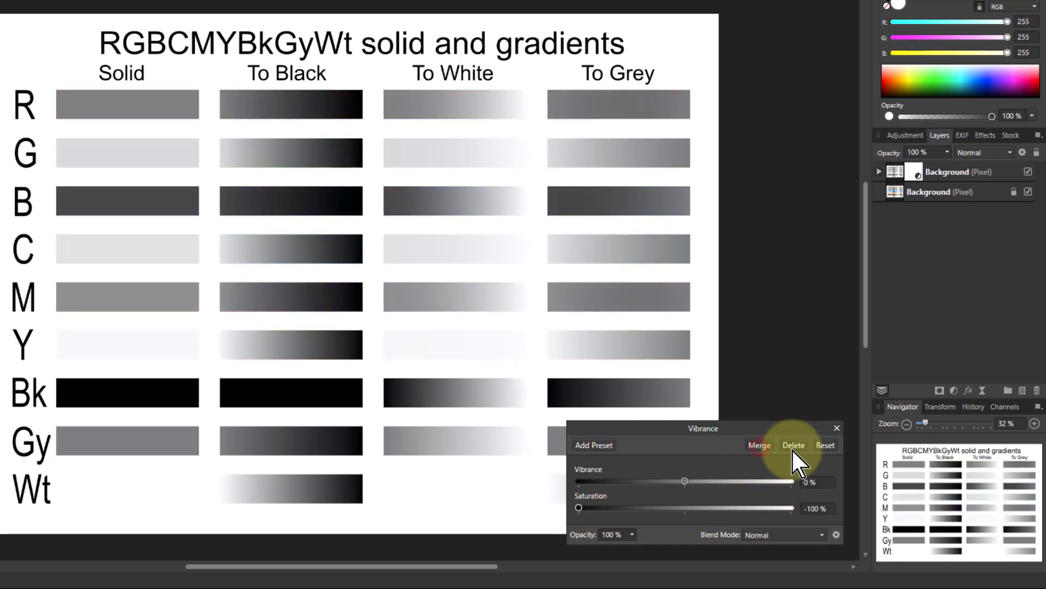
pyautogui.click(760, 447)
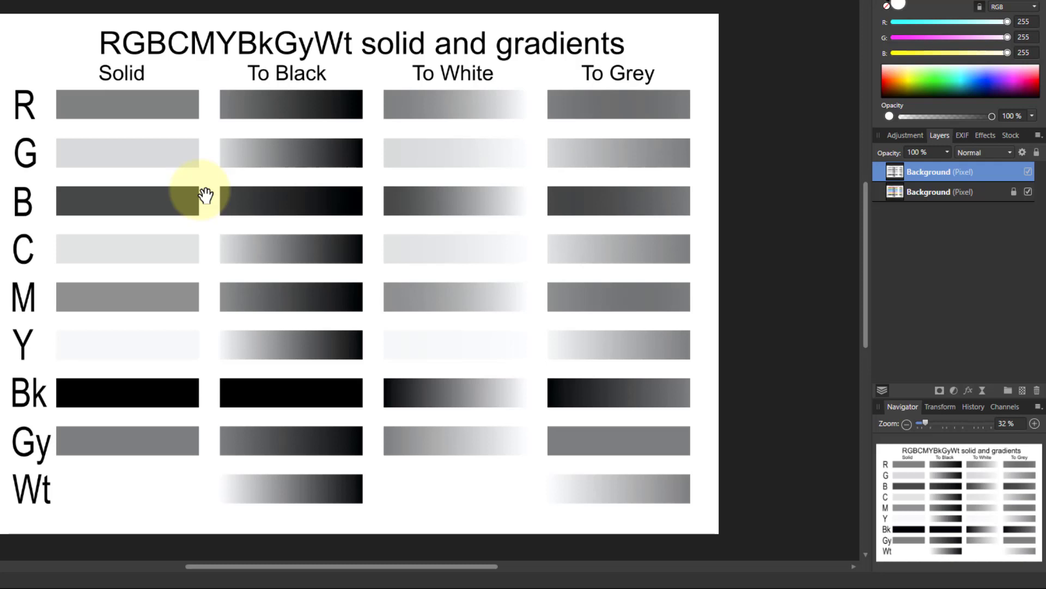
# Add an HSL adjustment and move it to the top of the layer stack
pyautogui.click(952, 391)
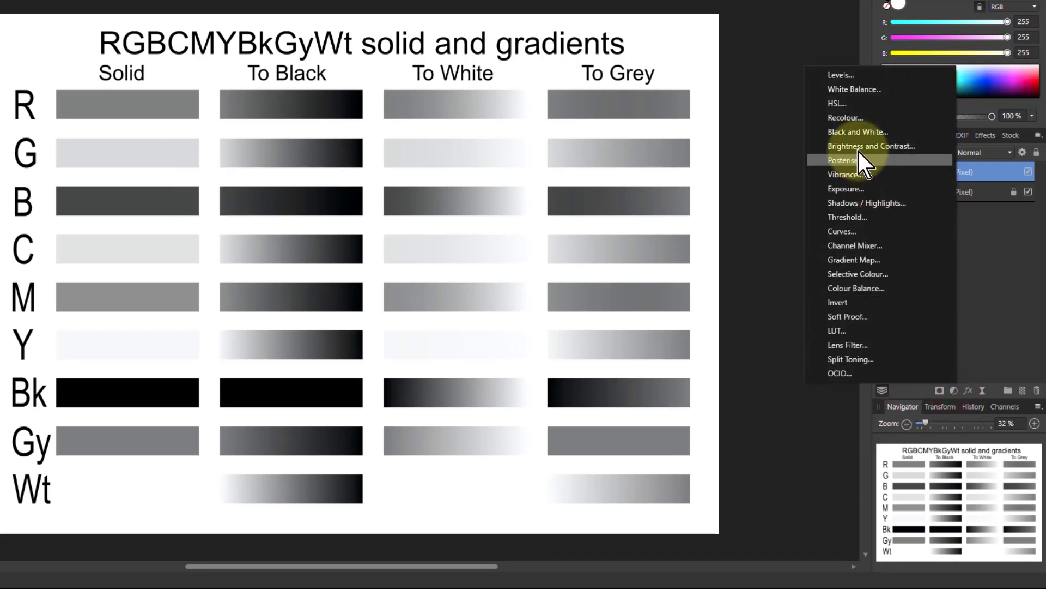
pyautogui.click(835, 106)
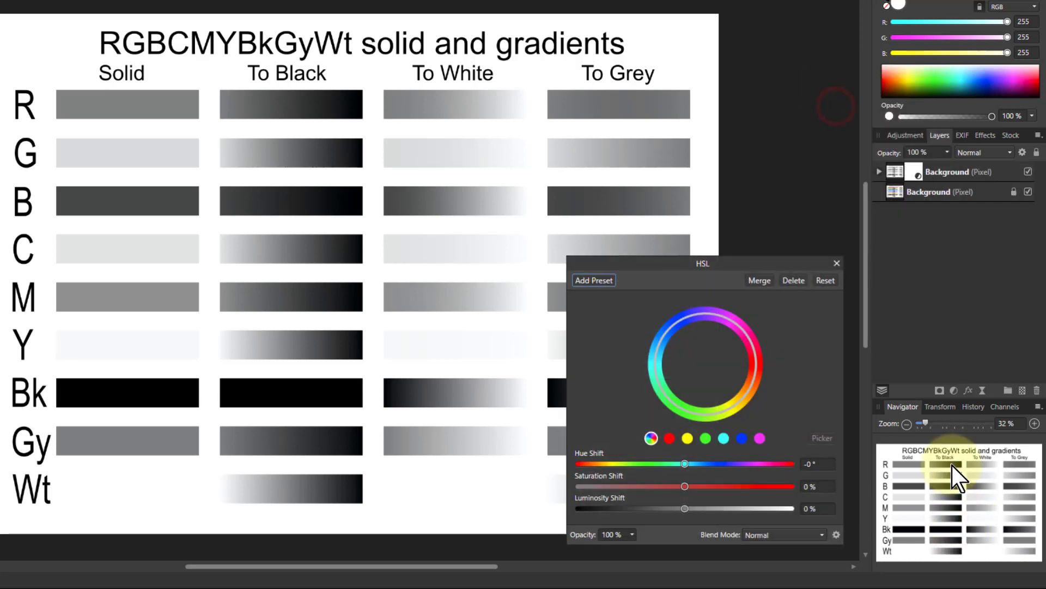
pyautogui.click(879, 171)
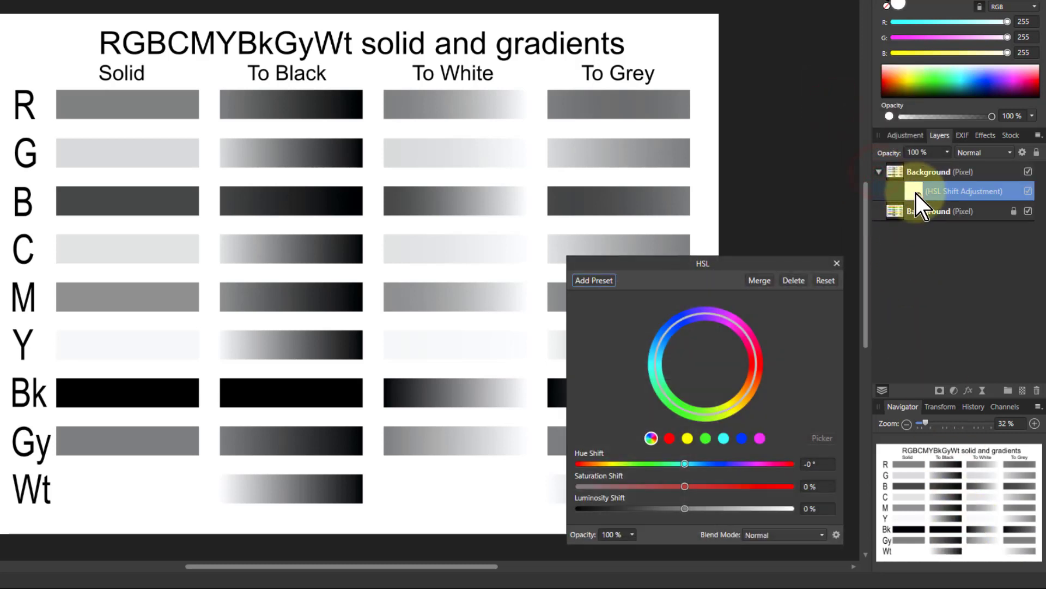
pyautogui.moveTo(913, 196); pyautogui.dragTo(914, 175)
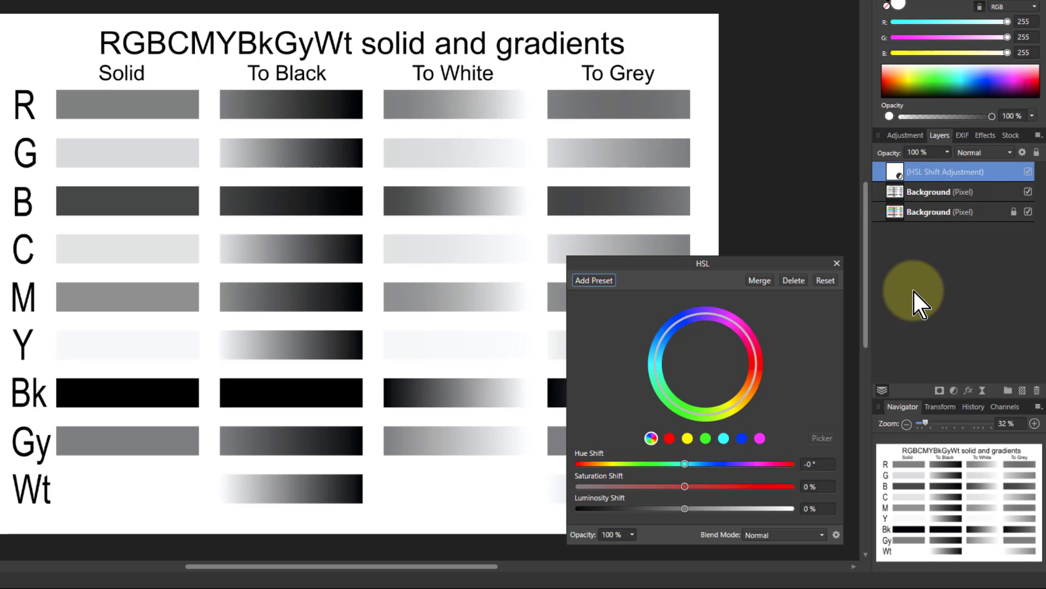
# Rasterise the greyscale copy to a mask and nest it in the HSL adjustment
pyautogui.click(901, 194)
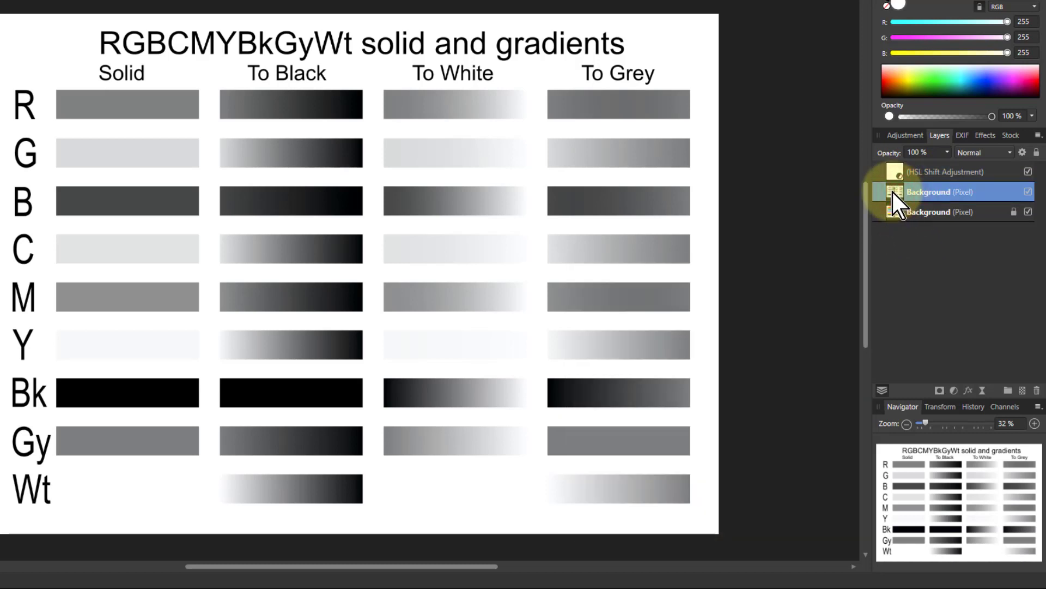
pyautogui.rightClick(894, 192)
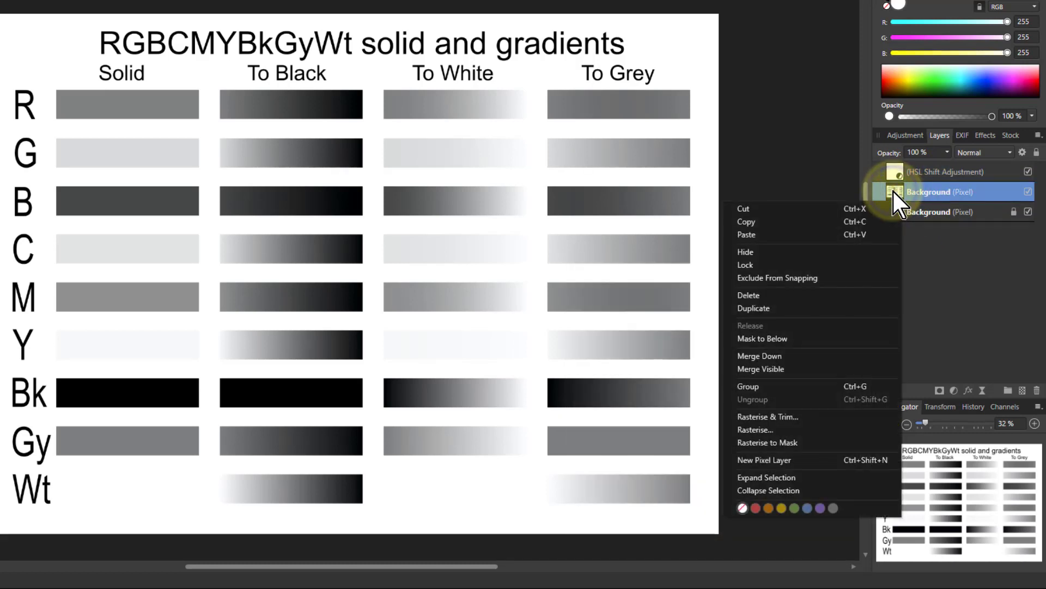
pyautogui.click(772, 443)
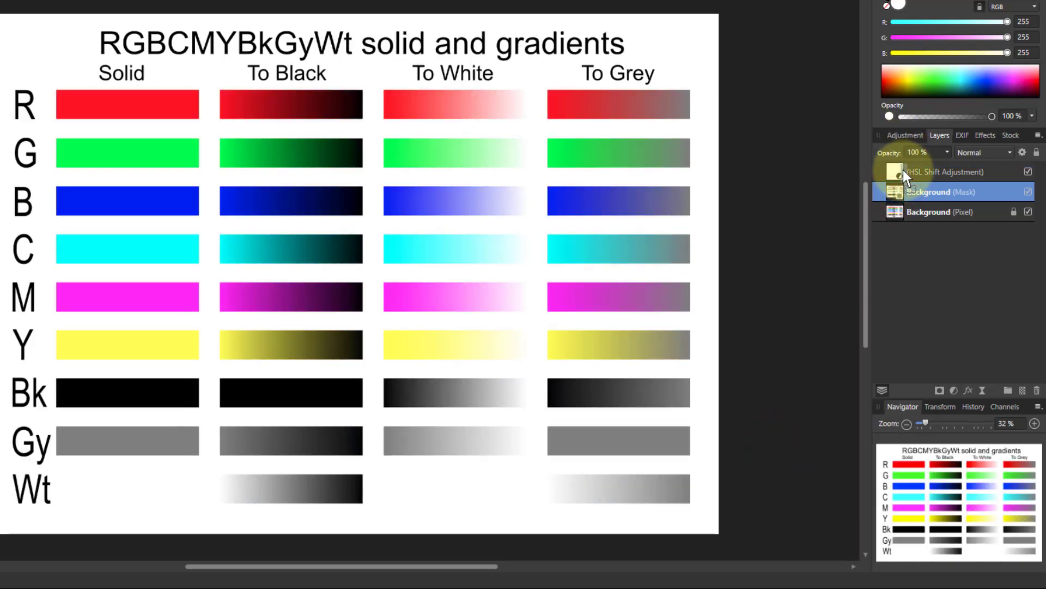
pyautogui.moveTo(903, 169); pyautogui.dragTo(905, 170)
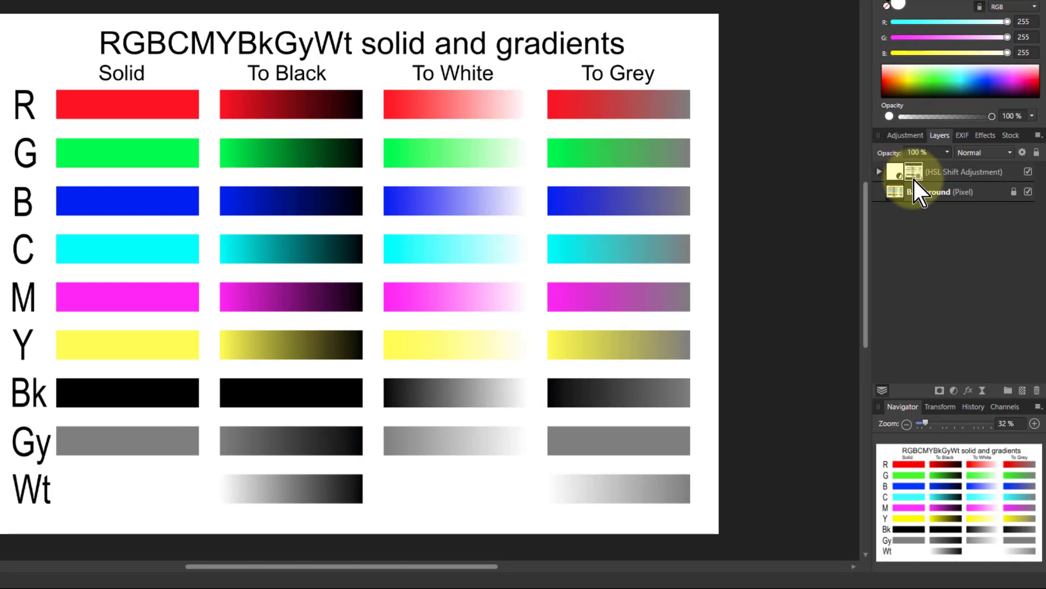
pyautogui.doubleClick(894, 175)
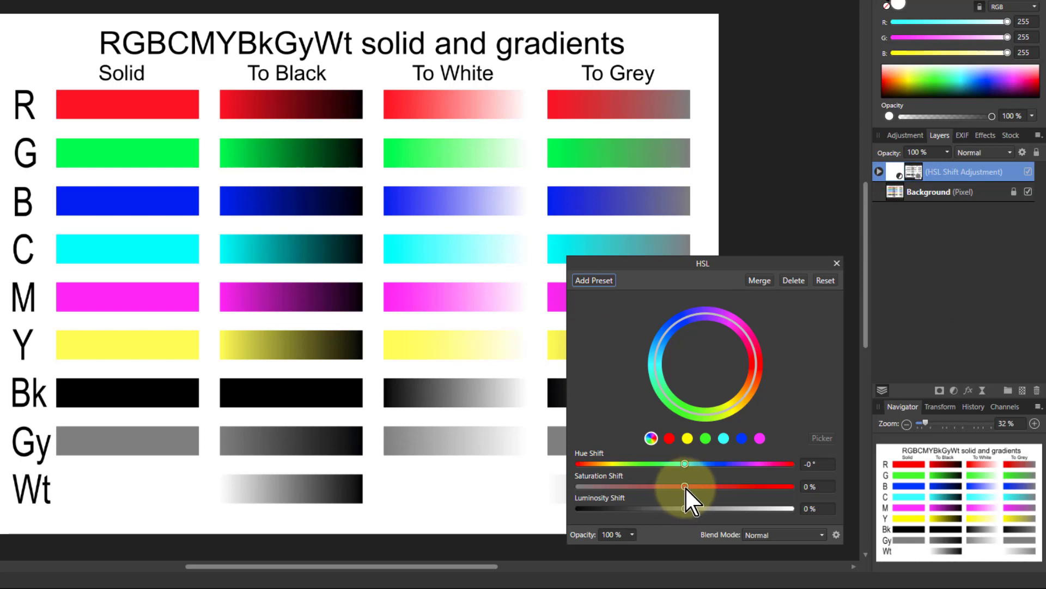
# Set the masked HSL adjustment's Saturation Shift to -65%
pyautogui.moveTo(685, 486); pyautogui.dragTo(557, 492)
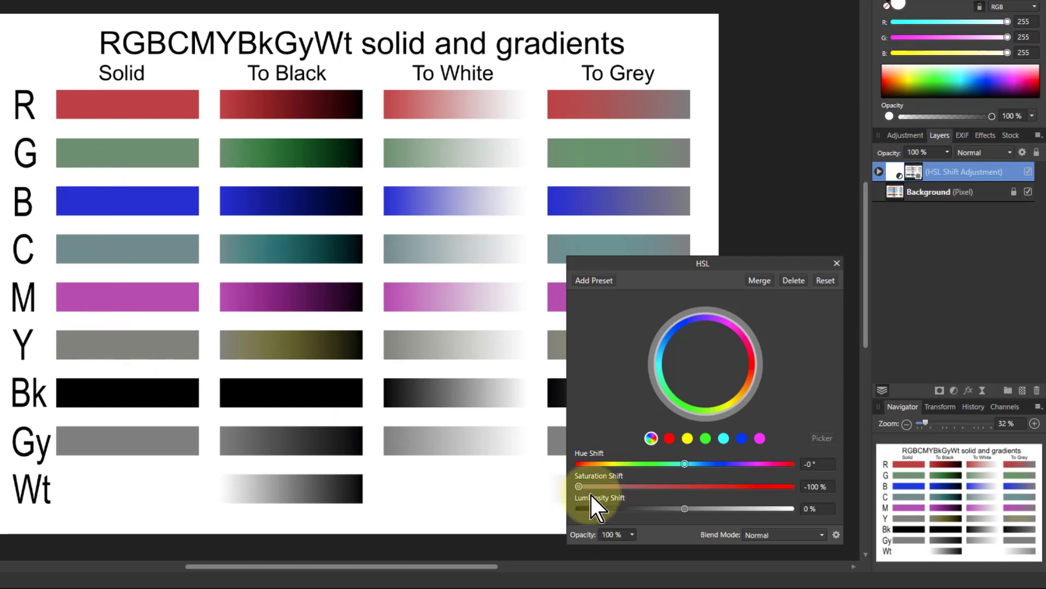
pyautogui.moveTo(577, 486); pyautogui.dragTo(616, 485)
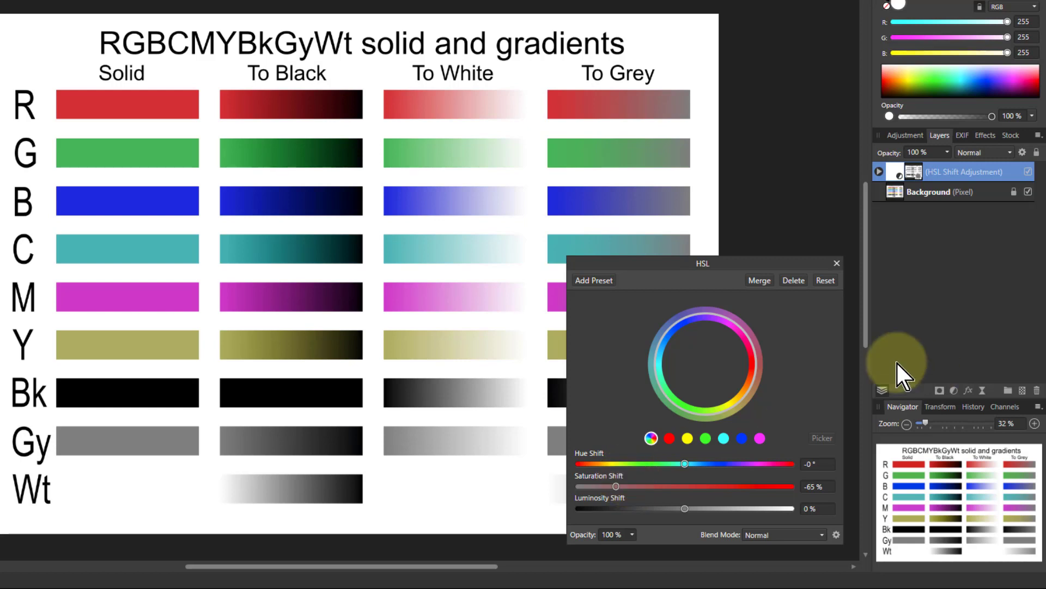
# Change the chart's masked Saturation Shift to -48%, then switch to the before.jpg town-square photo
pyautogui.click(879, 173)
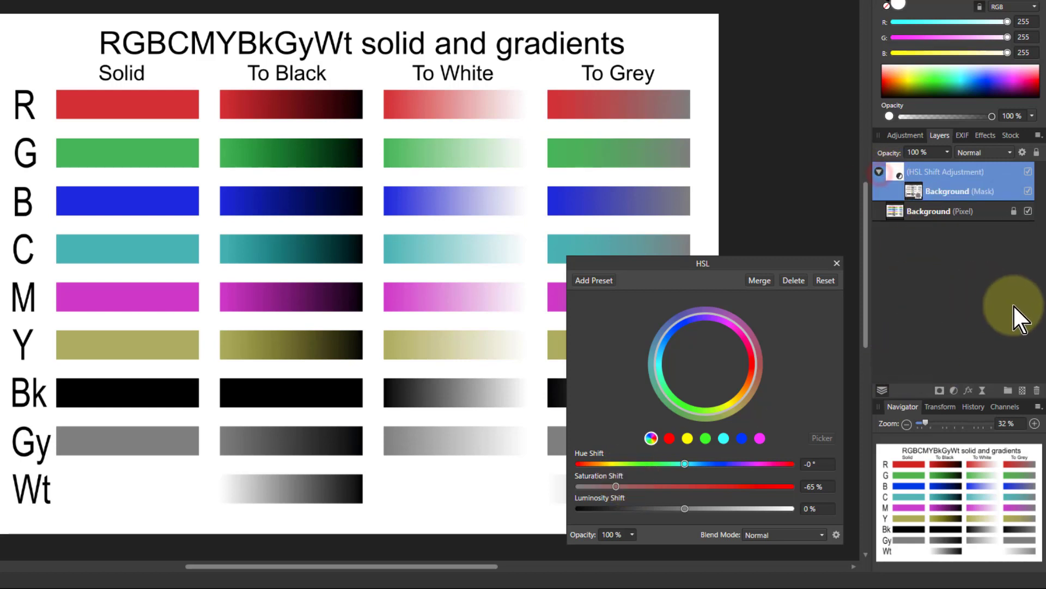
pyautogui.click(919, 195)
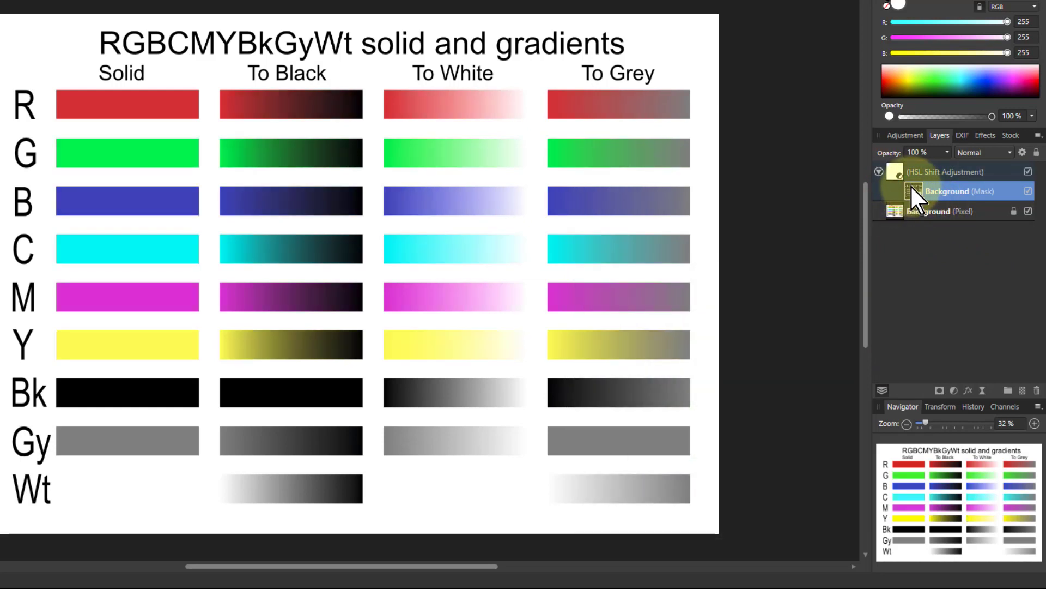
pyautogui.click(895, 169)
pyautogui.doubleClick(897, 172)
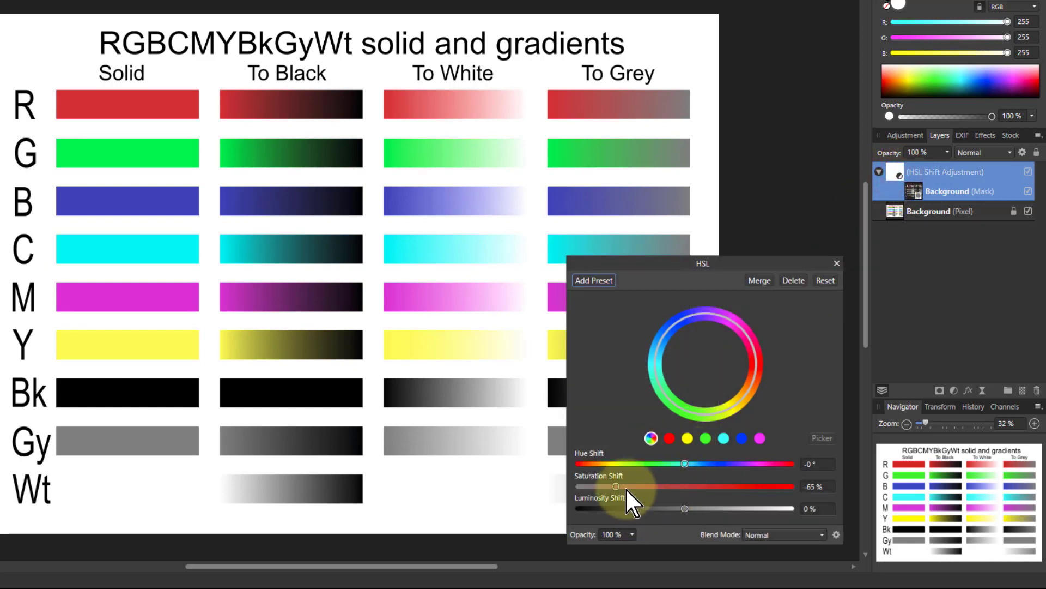
pyautogui.moveTo(615, 488)
pyautogui.mouseDown()
pyautogui.moveTo(708, 486)
pyautogui.moveTo(577, 489)
pyautogui.moveTo(718, 486)
pyautogui.moveTo(575, 486)
pyautogui.moveTo(634, 489)
pyautogui.mouseUp()
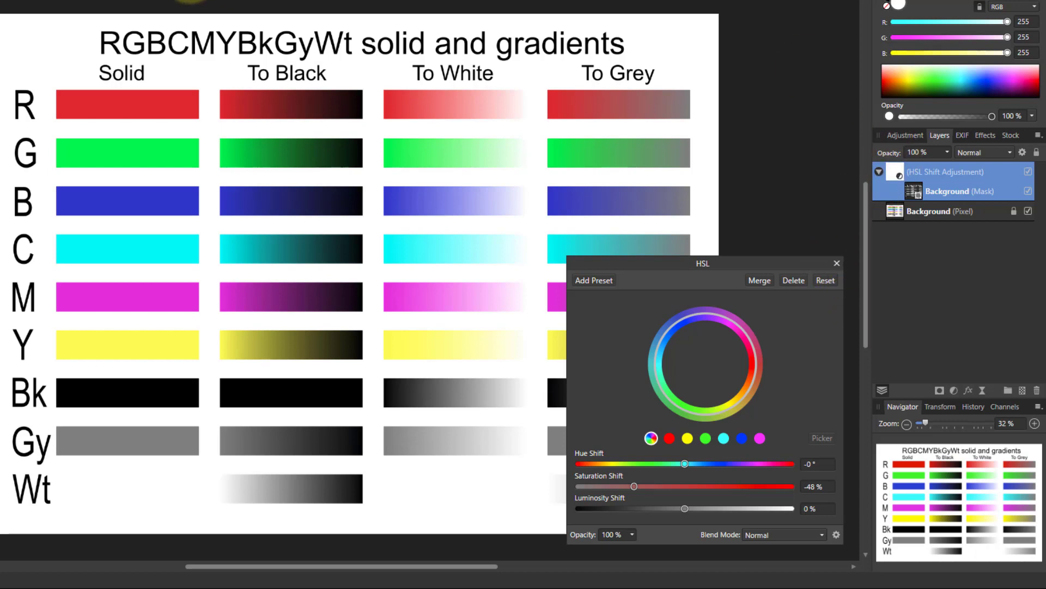
pyautogui.click(190, 2)
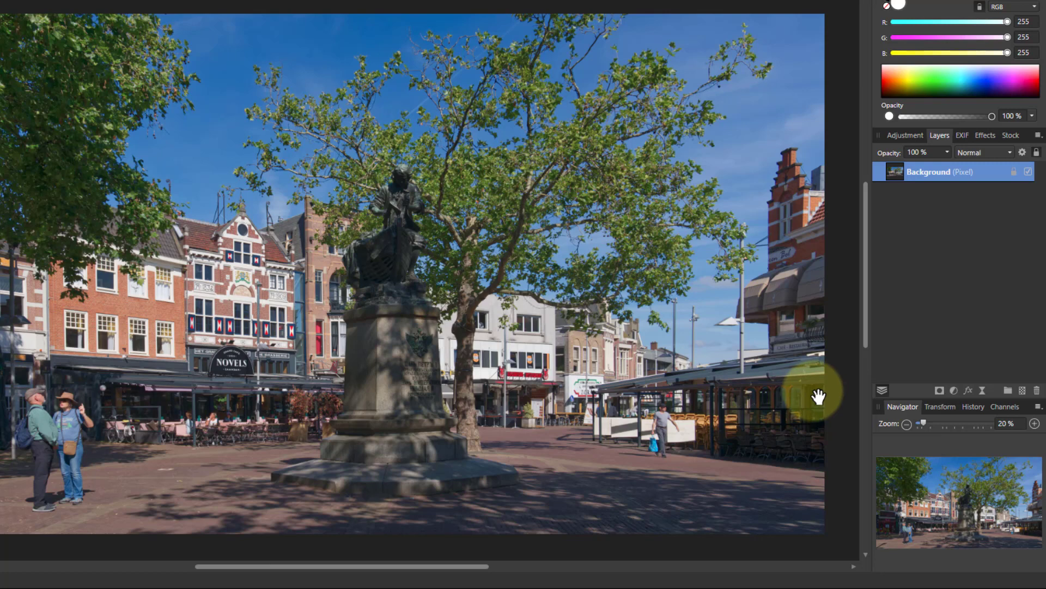
# Load the Background's luminosity as a selection and add an HSL adjustment masked by it
pyautogui.keyDown('ctrl'); pyautogui.keyDown('shift'); pyautogui.click(894, 169); pyautogui.keyUp('shift'); pyautogui.keyUp('ctrl')
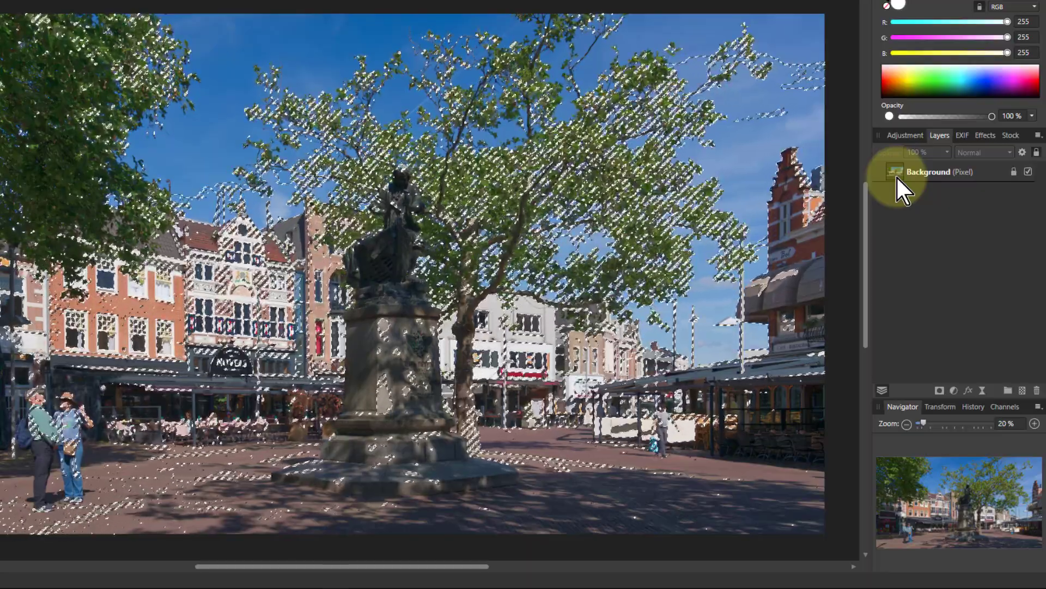
pyautogui.hotkey('ctrl', 'u')
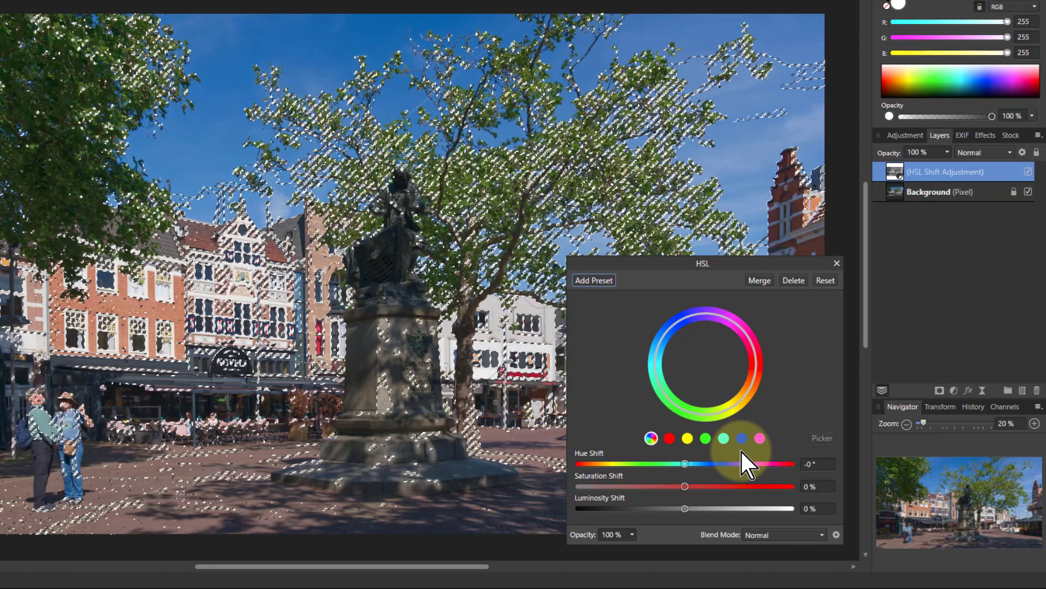
# Deselect, then set the luminosity-masked HSL Saturation Shift to 53%
pyautogui.hotkey('ctrl', 'd')
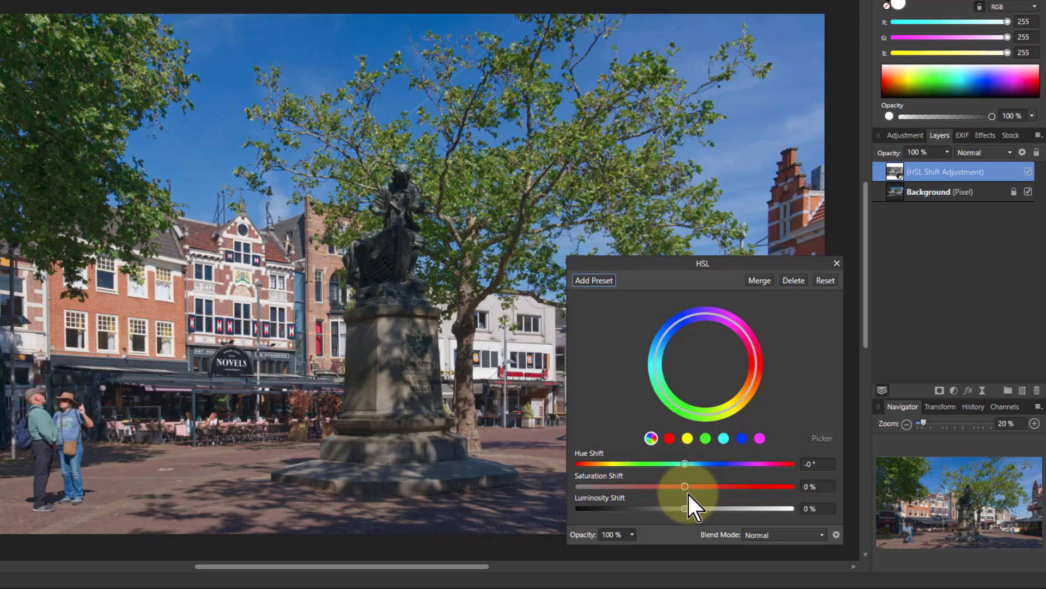
pyautogui.moveTo(688, 488); pyautogui.dragTo(647, 489)
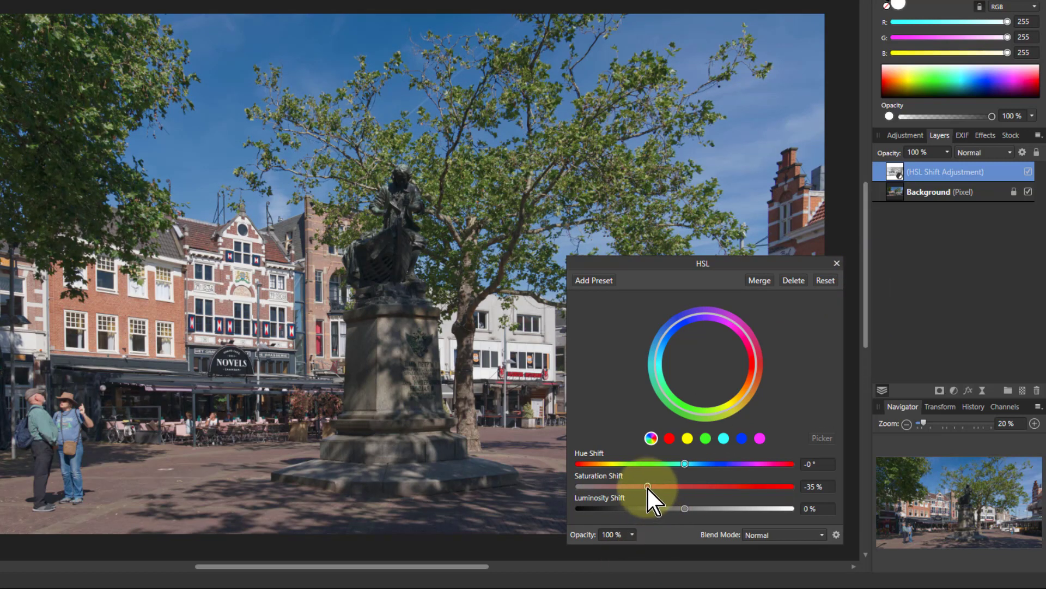
pyautogui.moveTo(647, 486); pyautogui.dragTo(738, 489)
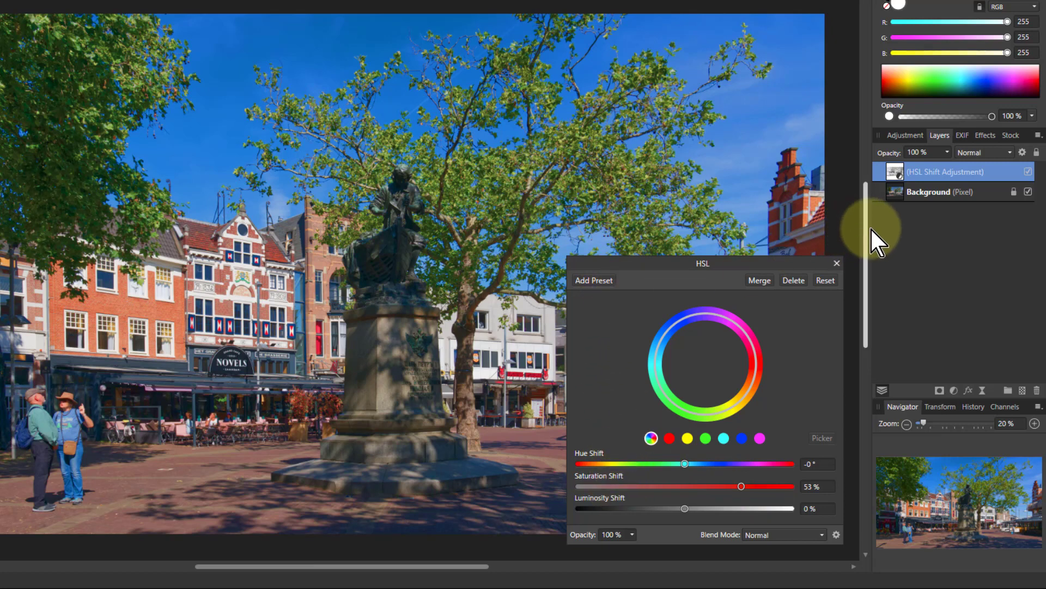
# Add a second HSL adjustment on top of the stack with reds' Saturation Shift at -30%
pyautogui.click(953, 389)
pyautogui.click(845, 103)
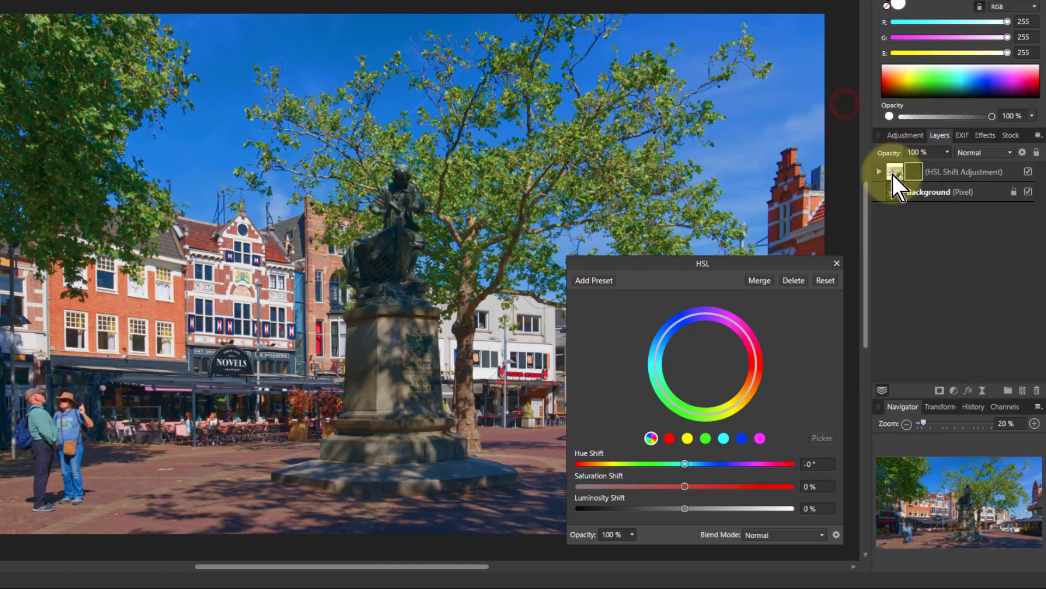
pyautogui.moveTo(878, 163); pyautogui.dragTo(902, 159)
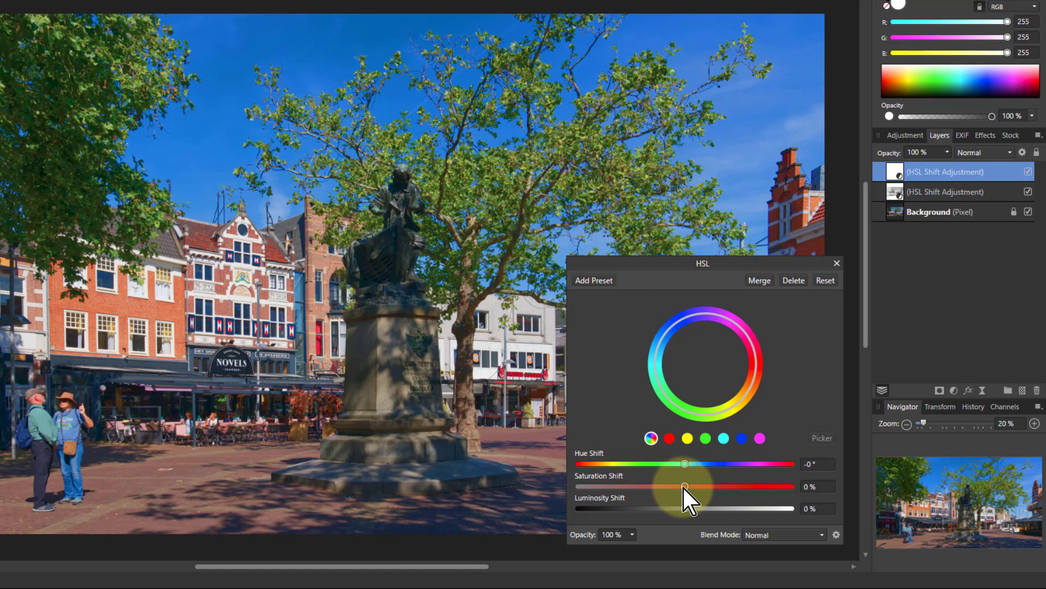
pyautogui.moveTo(683, 485); pyautogui.dragTo(657, 486)
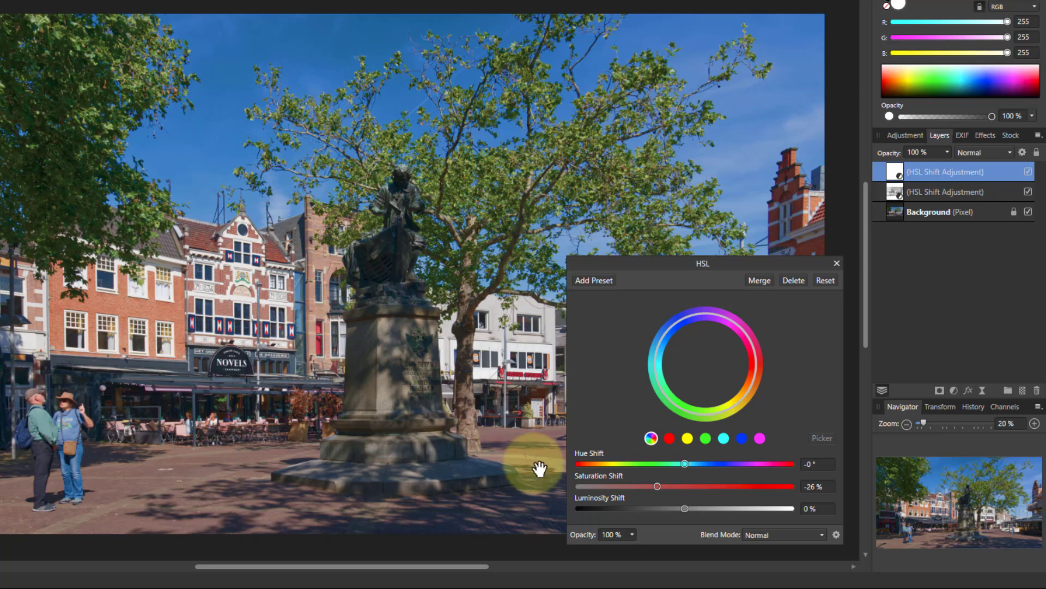
pyautogui.click(669, 438)
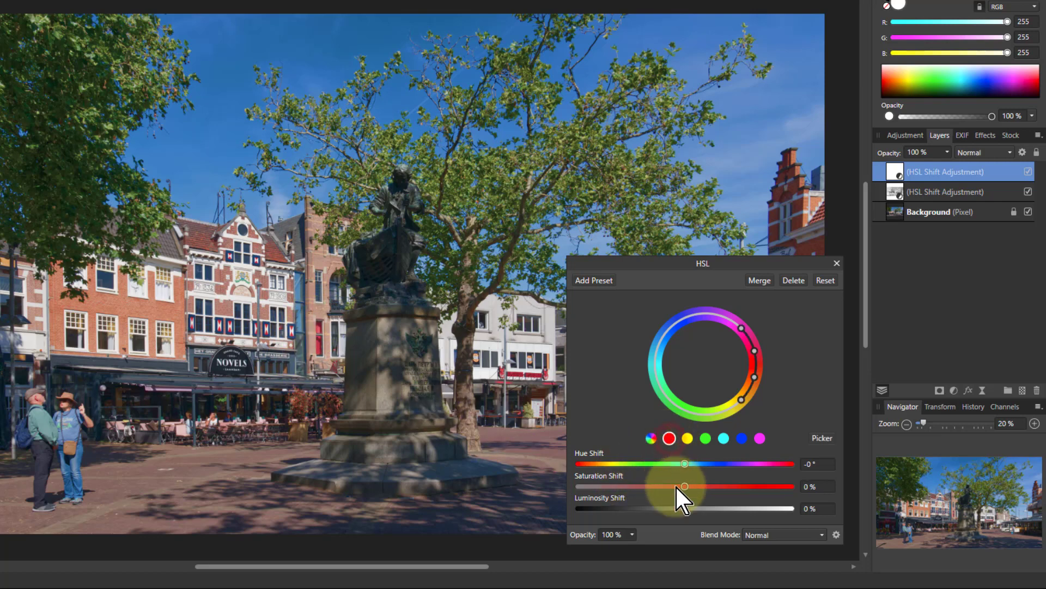
pyautogui.moveTo(685, 486)
pyautogui.mouseDown()
pyautogui.moveTo(640, 486)
pyautogui.moveTo(672, 486)
pyautogui.mouseUp()
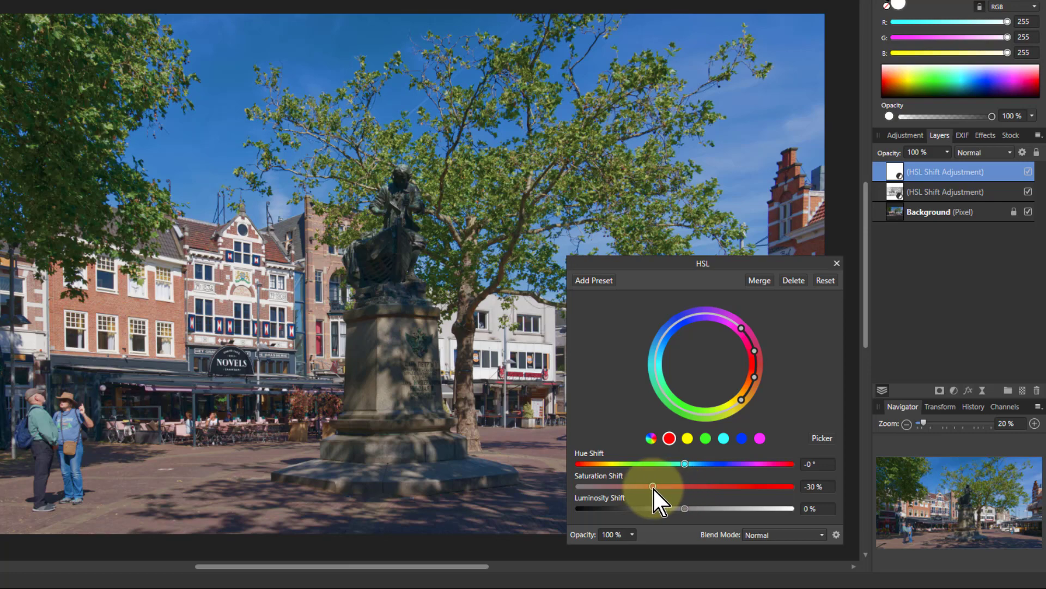